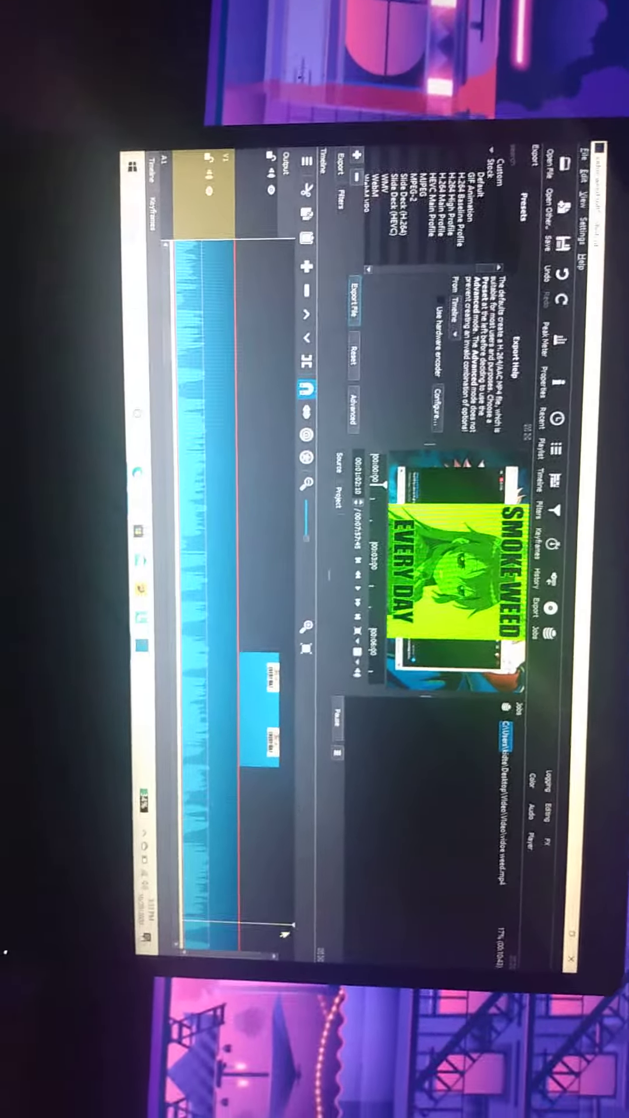
Step: Drag the 'SMOKE WEED EVERY DAY' image clip along the video track to the timeline's end
left_click_drag(262, 708, 262, 560)
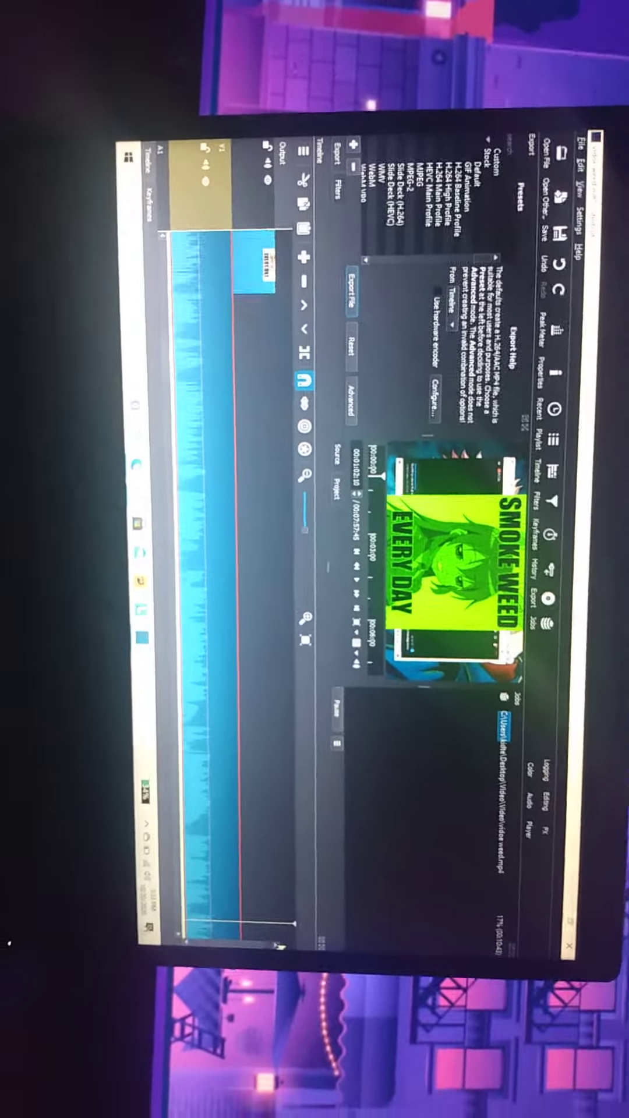
left_click_drag(262, 262, 254, 874)
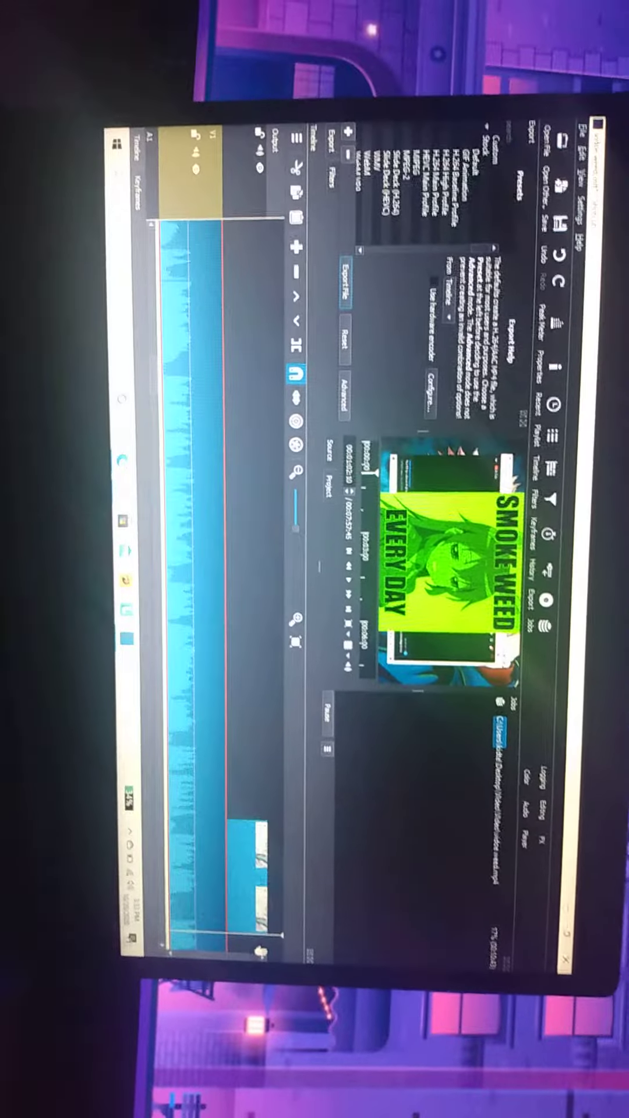